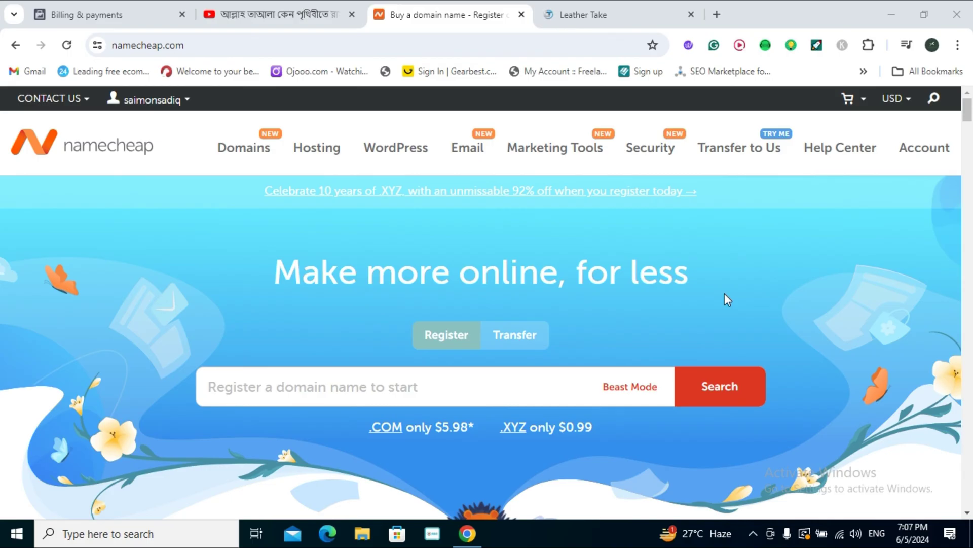
# Switch to the Leather Take store site and examine its homepage banners, categories, featured products and sale items.
pyautogui.click(609, 11)
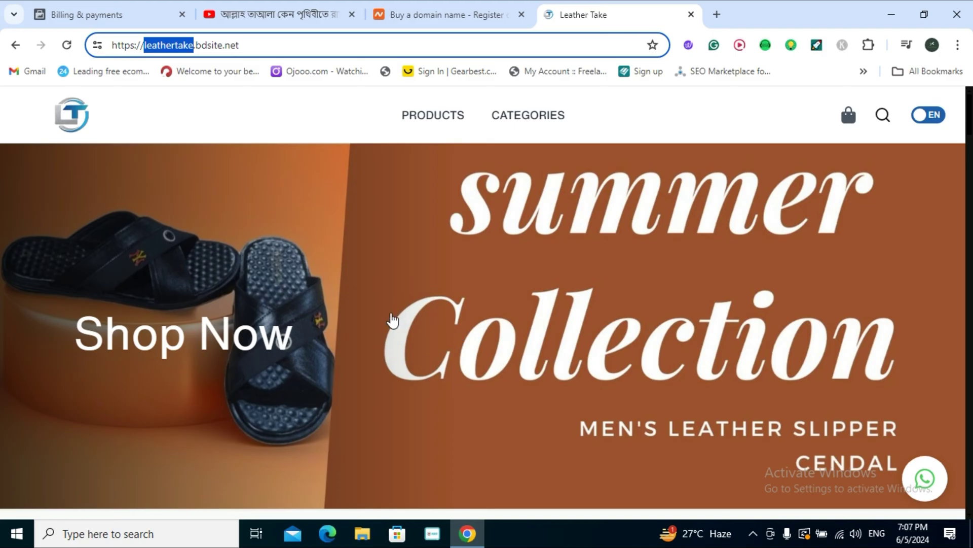
pyautogui.click(286, 116)
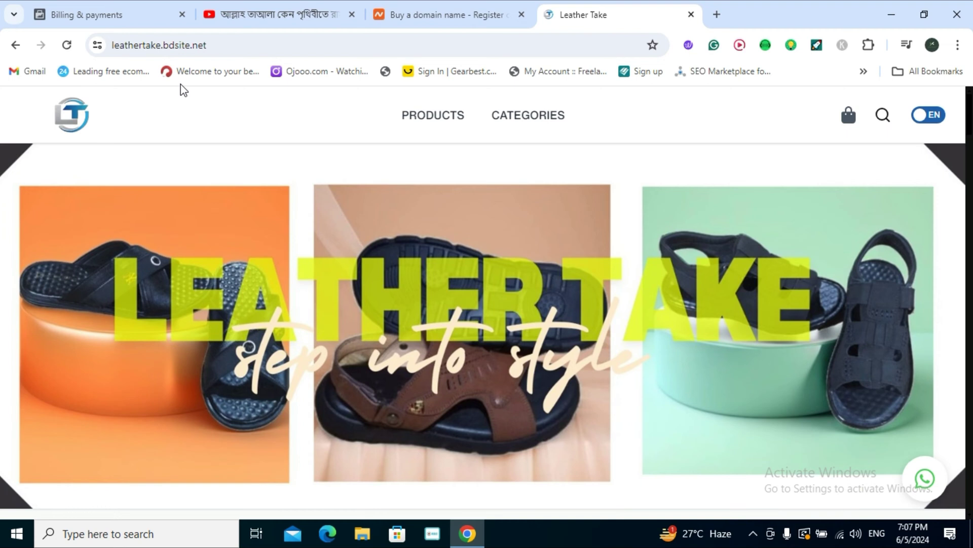
pyautogui.scroll(-10, 297, 350)
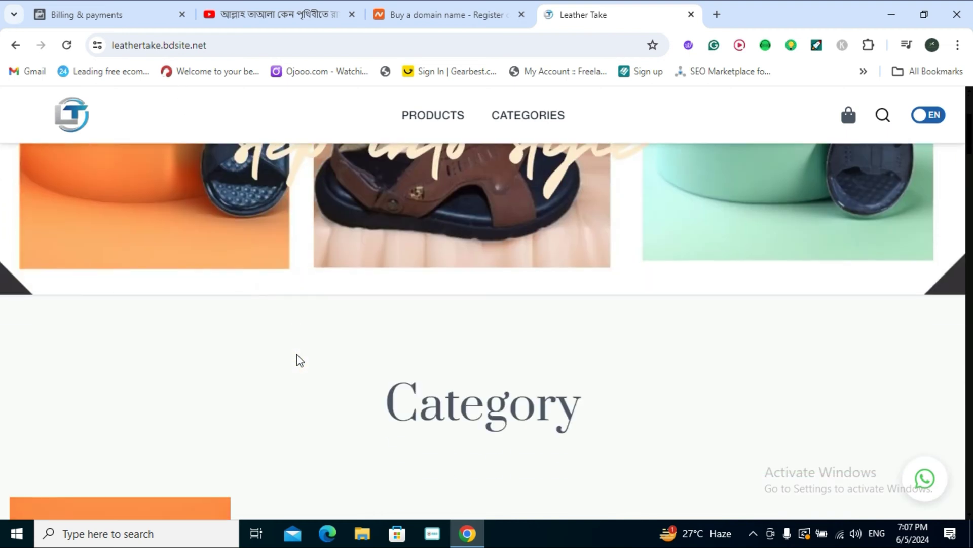
pyautogui.scroll(4, 294, 334)
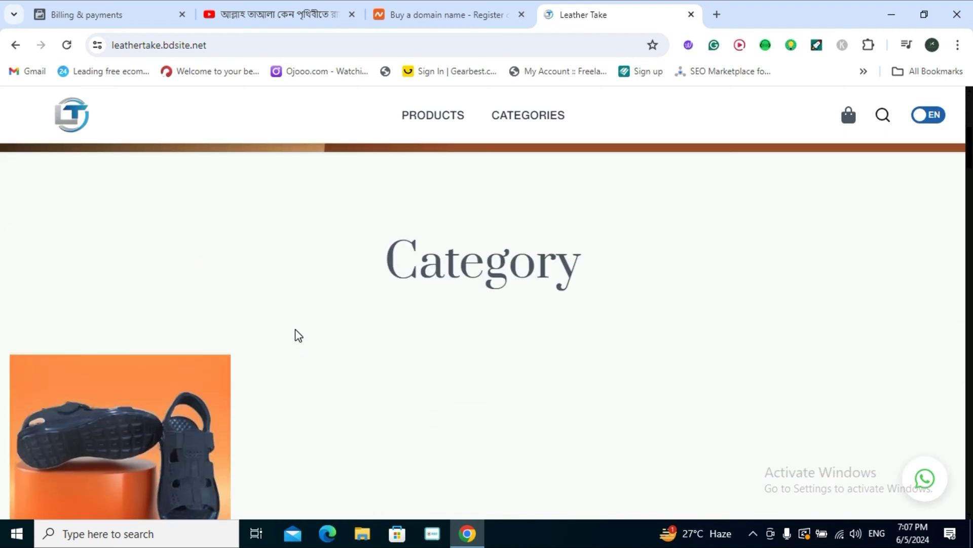
pyautogui.scroll(-1, 297, 334)
pyautogui.scroll(-10, 299, 335)
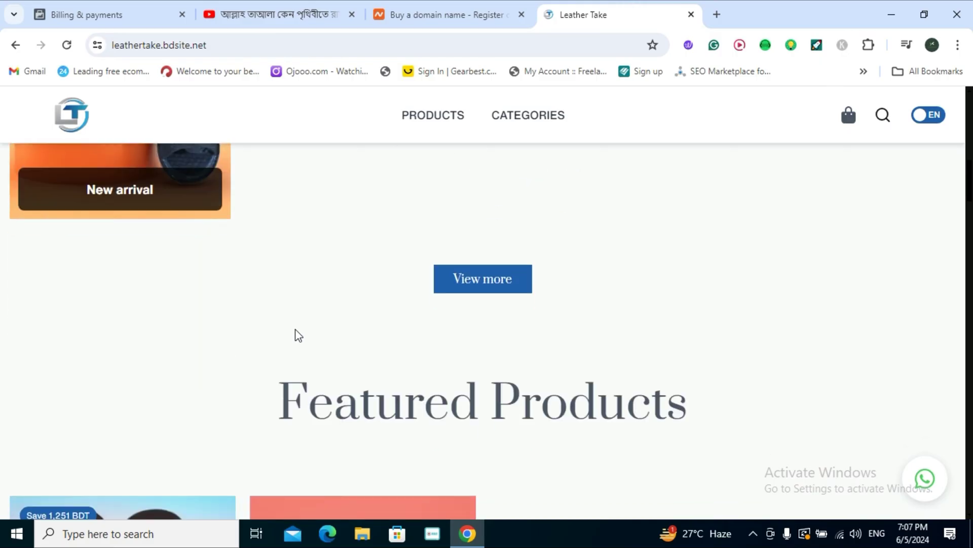
pyautogui.scroll(-5, 294, 330)
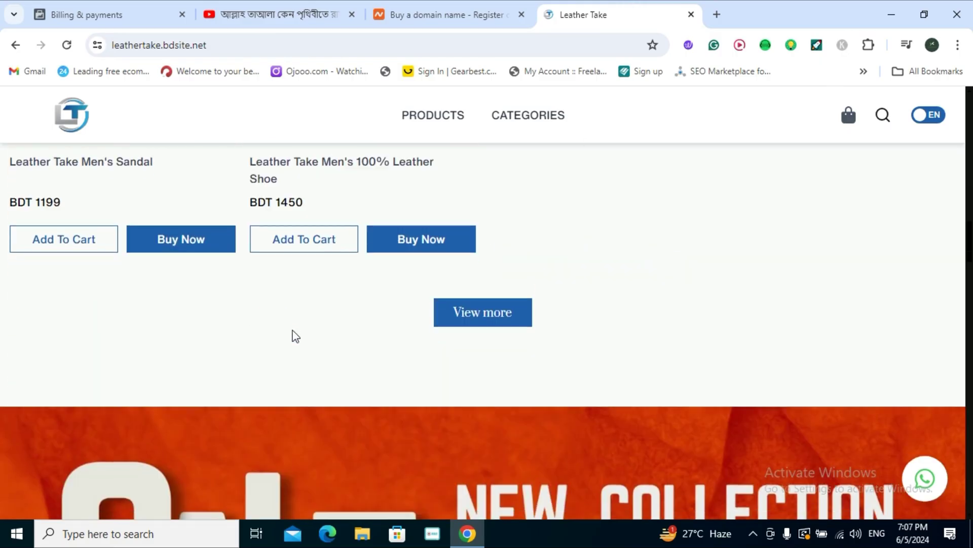
pyautogui.scroll(-5, 289, 329)
pyautogui.scroll(-5, 289, 304)
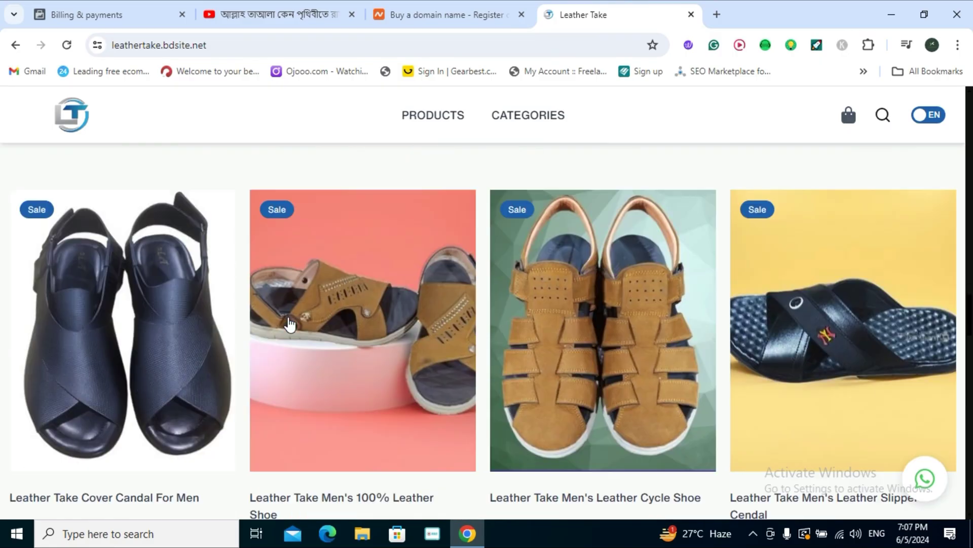
pyautogui.scroll(2, 289, 321)
pyautogui.scroll(-5, 284, 324)
pyautogui.scroll(15, 282, 337)
pyautogui.scroll(-15, 296, 355)
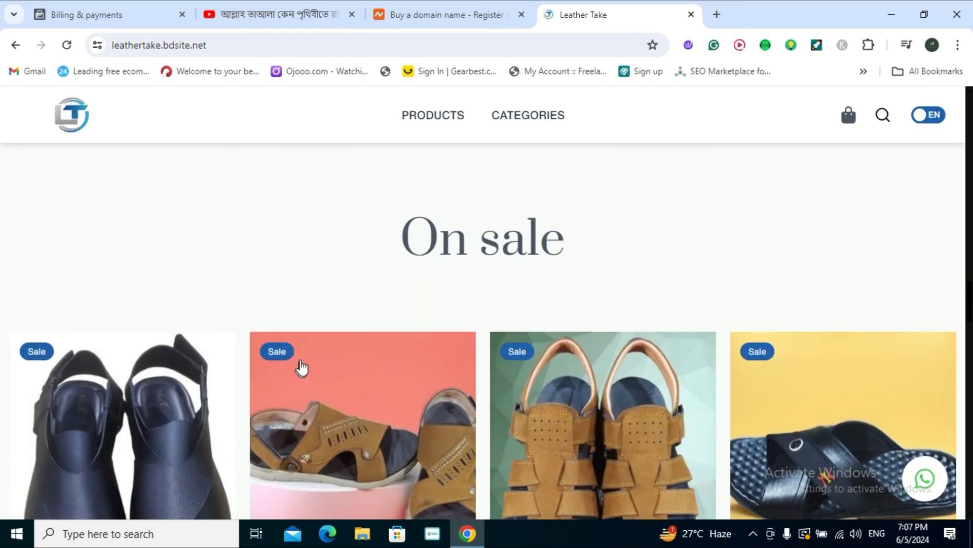
pyautogui.scroll(-8, 301, 366)
# Highlight the store's address leathertake.bdsite.net and look over the homepage banner and sale section again.
pyautogui.moveTo(191, 46); pyautogui.dragTo(267, 39)
pyautogui.moveTo(145, 46); pyautogui.dragTo(144, 45)
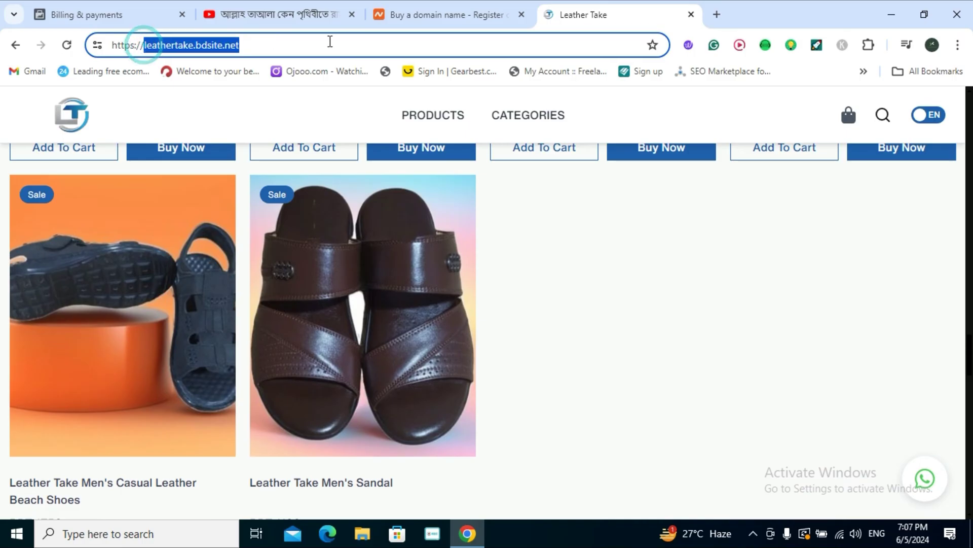
pyautogui.scroll(8, 376, 311)
pyautogui.scroll(15, 375, 310)
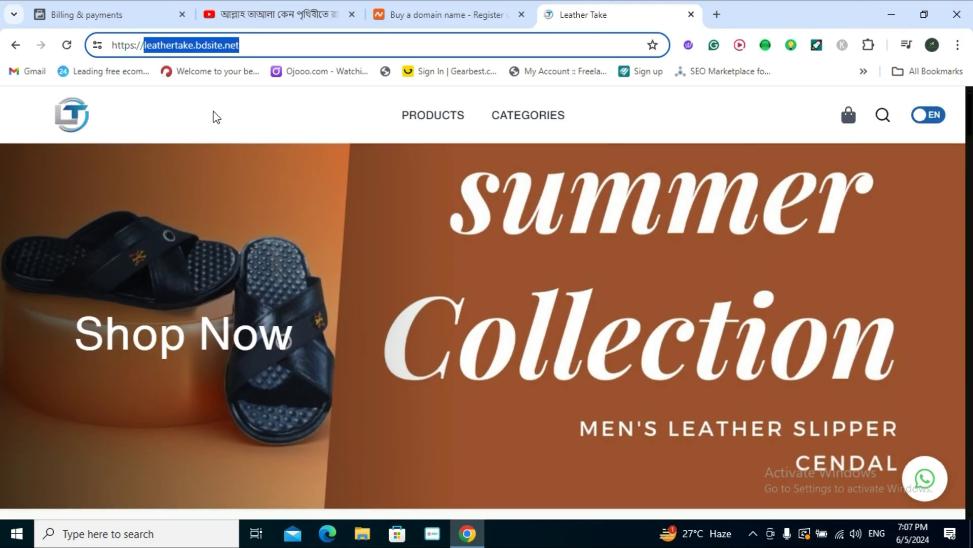
pyautogui.scroll(-10, 524, 330)
pyautogui.scroll(-5, 408, 297)
# Return to the Namecheap site, show its domain deals and open the .COM offer with promo code NEWCOM598.
pyautogui.click(434, 15)
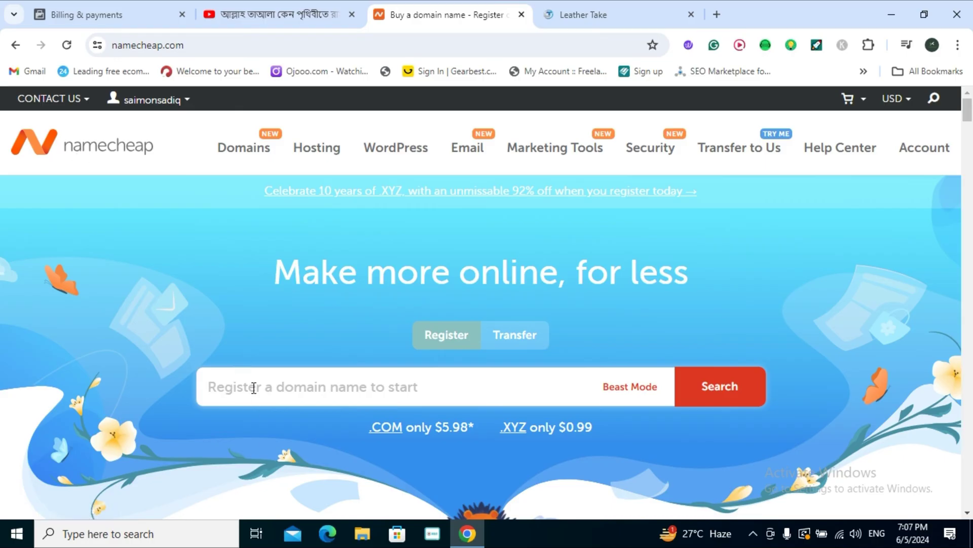
pyautogui.scroll(-10, 249, 365)
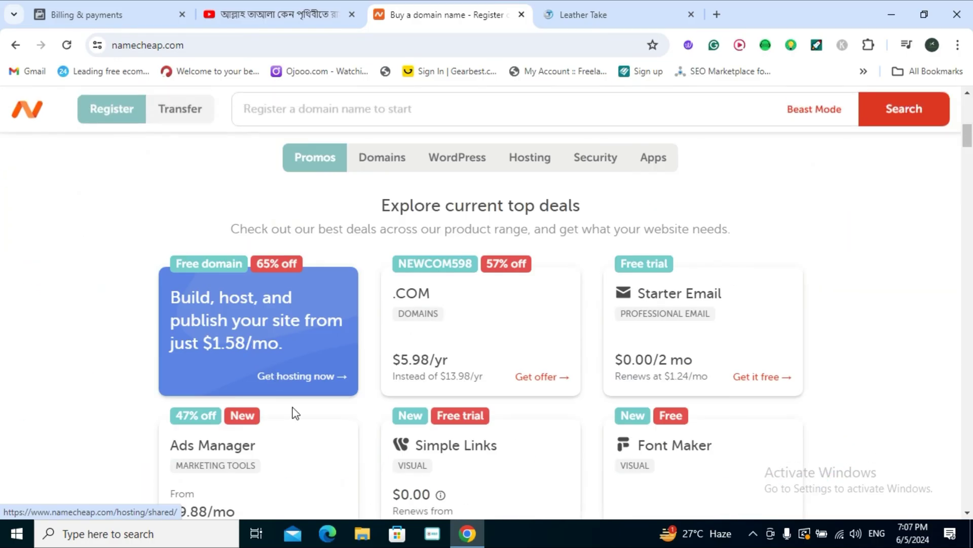
pyautogui.scroll(-3, 254, 311)
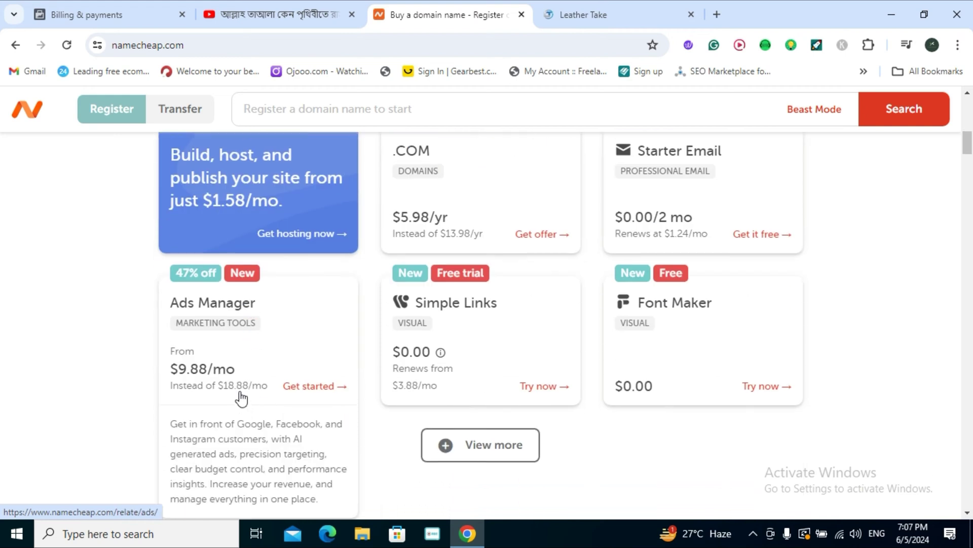
pyautogui.scroll(7, 241, 398)
pyautogui.scroll(-3, 239, 398)
pyautogui.click(375, 232)
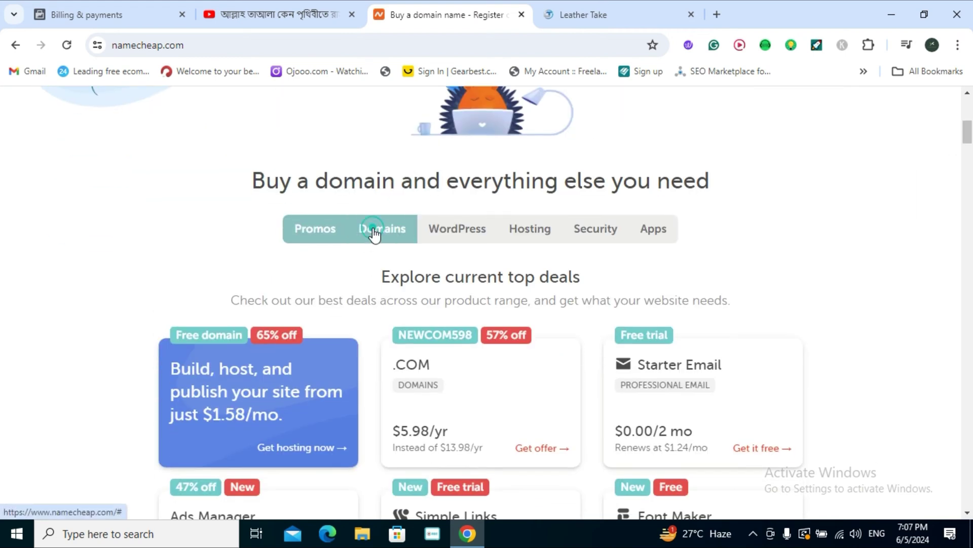
pyautogui.scroll(-3, 238, 322)
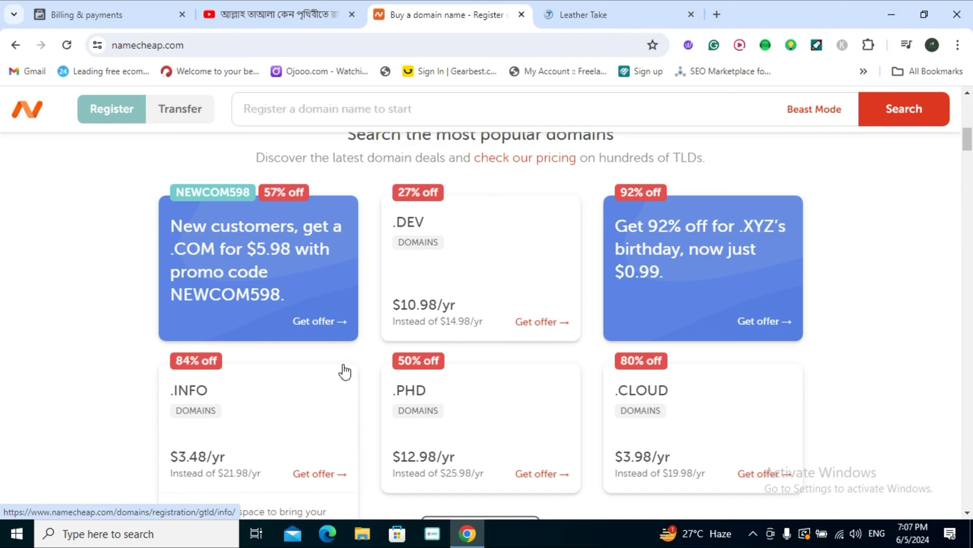
pyautogui.click(312, 319)
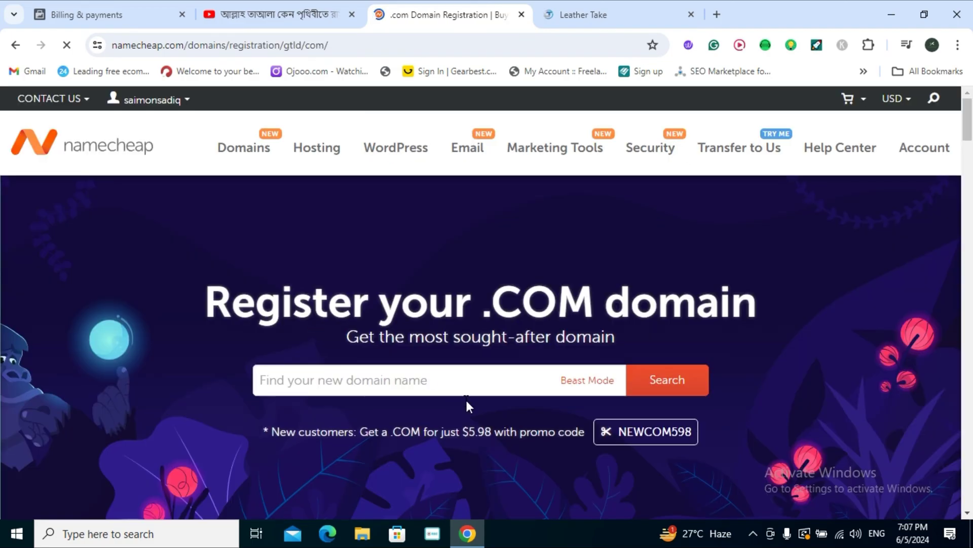
pyautogui.scroll(-5, 466, 398)
pyautogui.scroll(5, 420, 412)
pyautogui.click(337, 380)
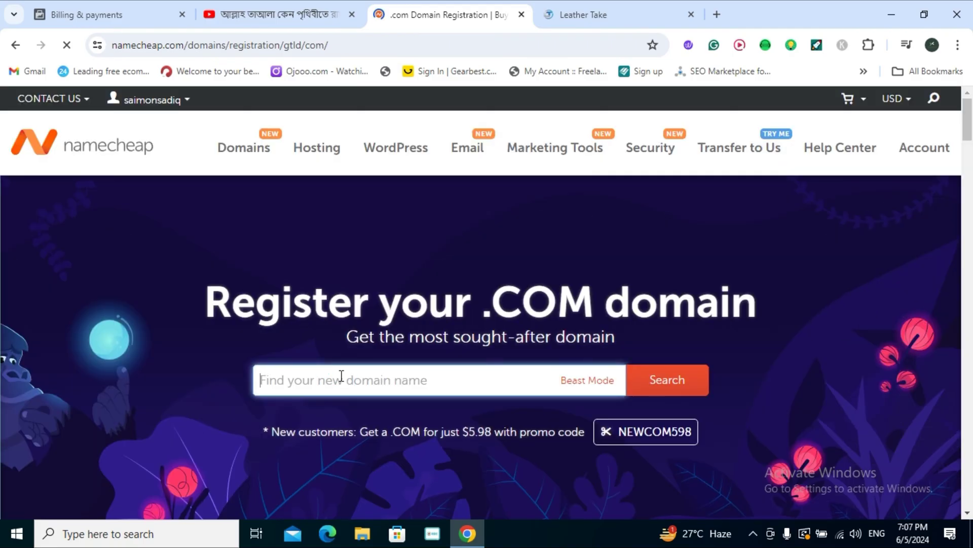
pyautogui.write('s')
pyautogui.press('BackSpace')
pyautogui.write('lw')
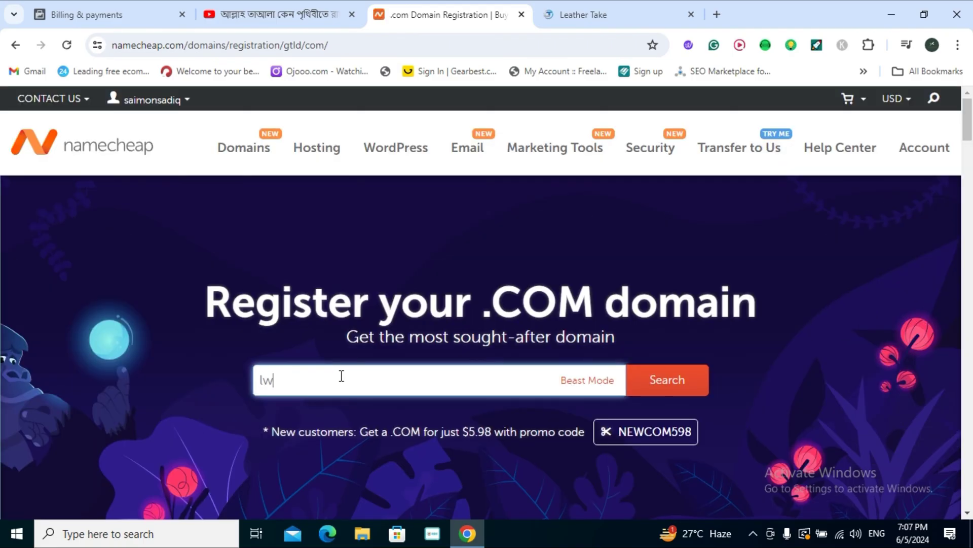
pyautogui.press('BackSpace')
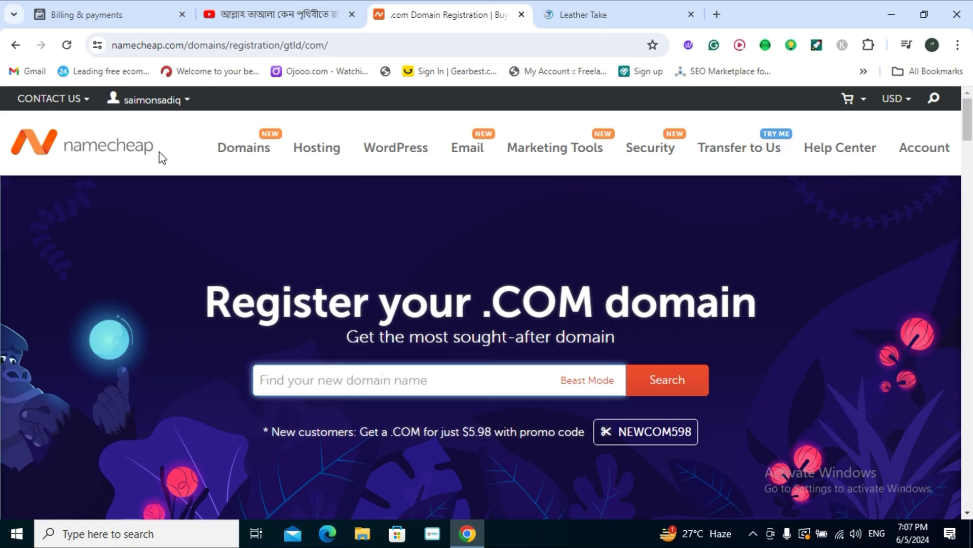
# Copy the name leathertake from the web address of the Leather Take store site.
pyautogui.click(571, 15)
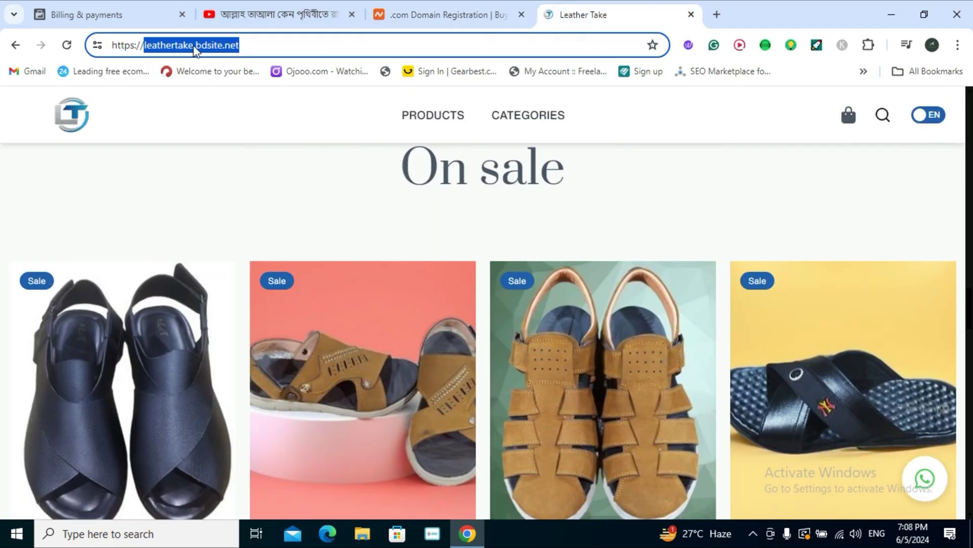
pyautogui.click(196, 48)
pyautogui.moveTo(194, 46); pyautogui.dragTo(145, 45)
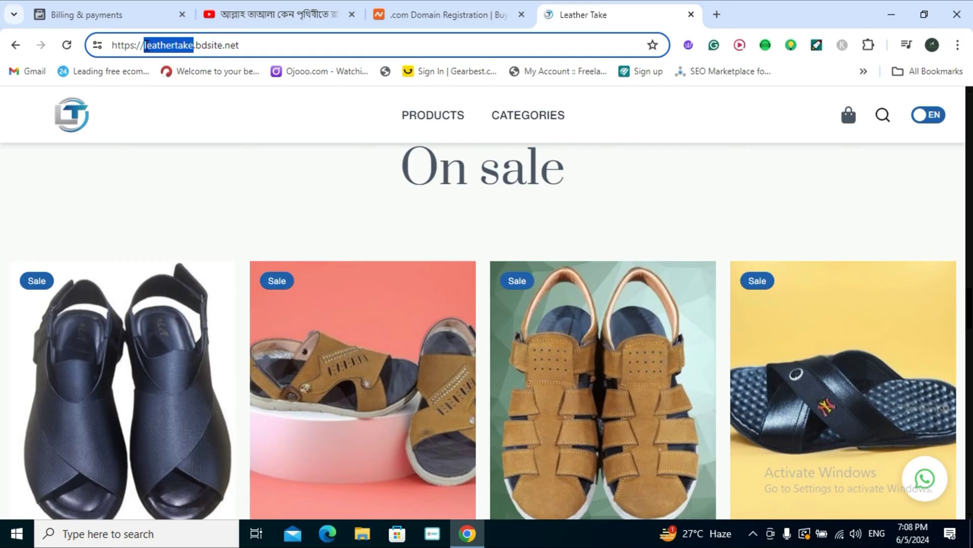
pyautogui.rightClick(158, 48)
pyautogui.click(202, 176)
# Paste leathertake into the .COM domain search on Namecheap and run the search.
pyautogui.click(400, 20)
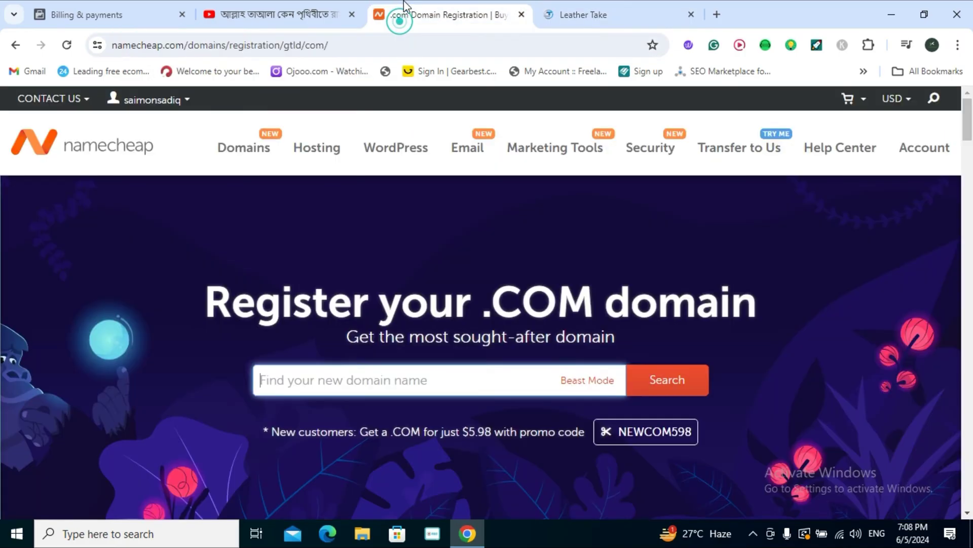
pyautogui.hotkey('ctrl', 'v')
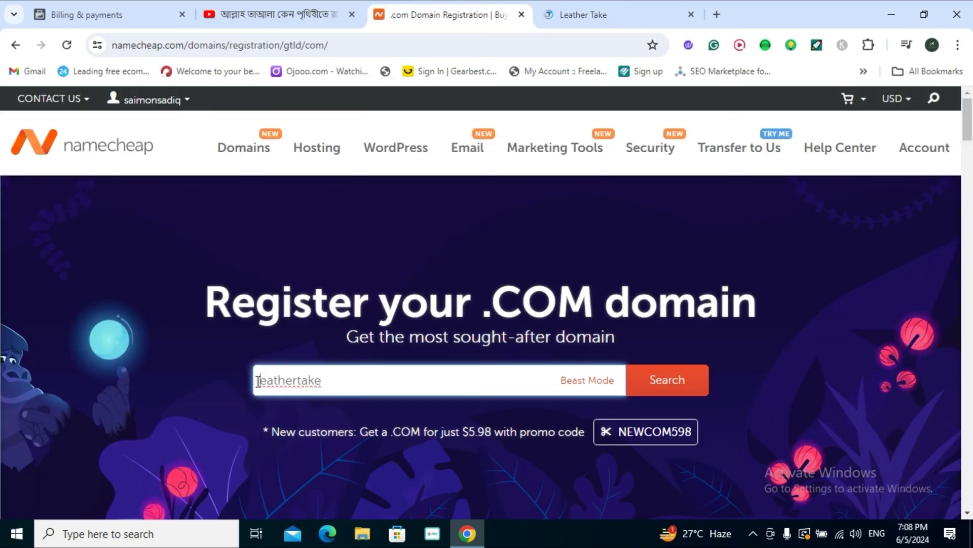
pyautogui.moveTo(260, 381); pyautogui.dragTo(506, 393)
pyautogui.click(400, 383)
pyautogui.click(649, 385)
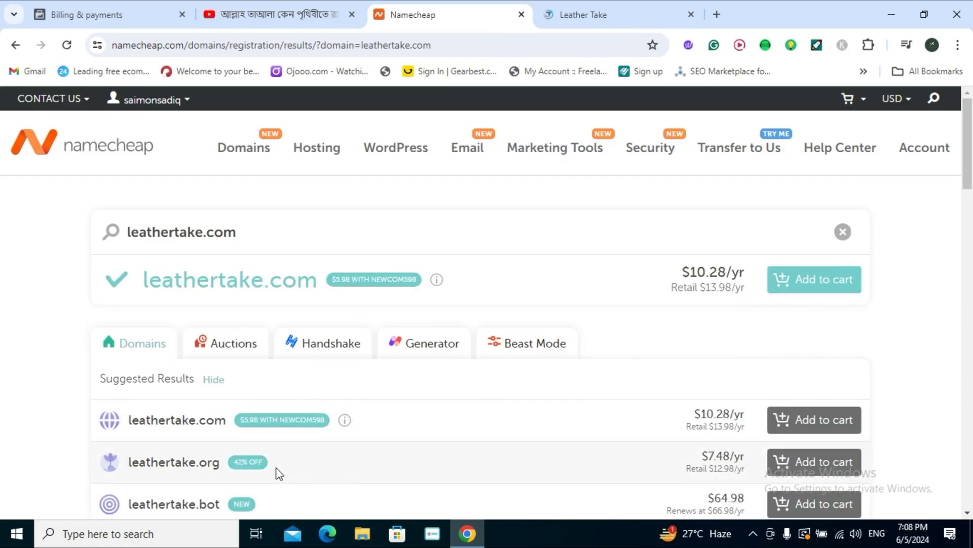
# Copy the promo code NEWCOM598 shown beside leathertake.com in the suggested results.
pyautogui.scroll(-4, 277, 473)
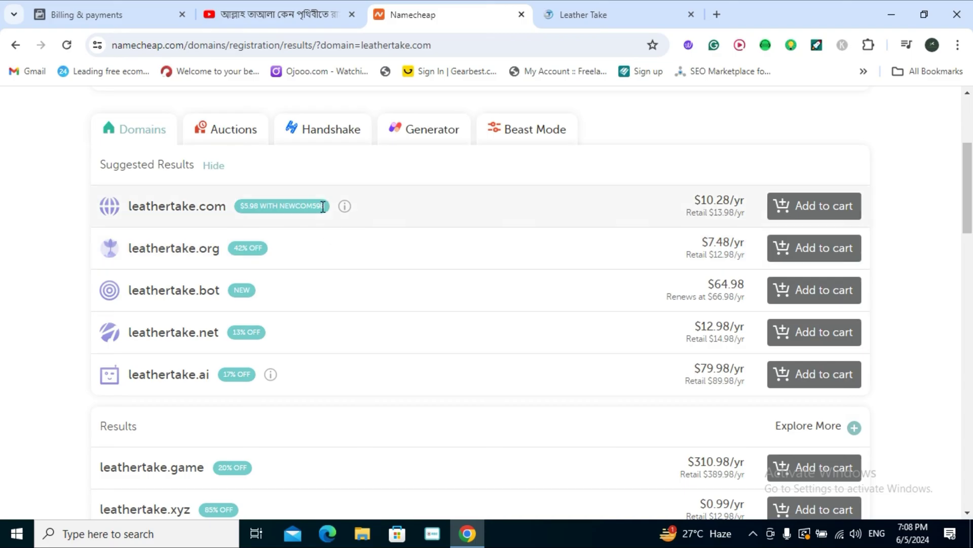
pyautogui.moveTo(280, 205); pyautogui.dragTo(325, 207)
pyautogui.rightClick(325, 208)
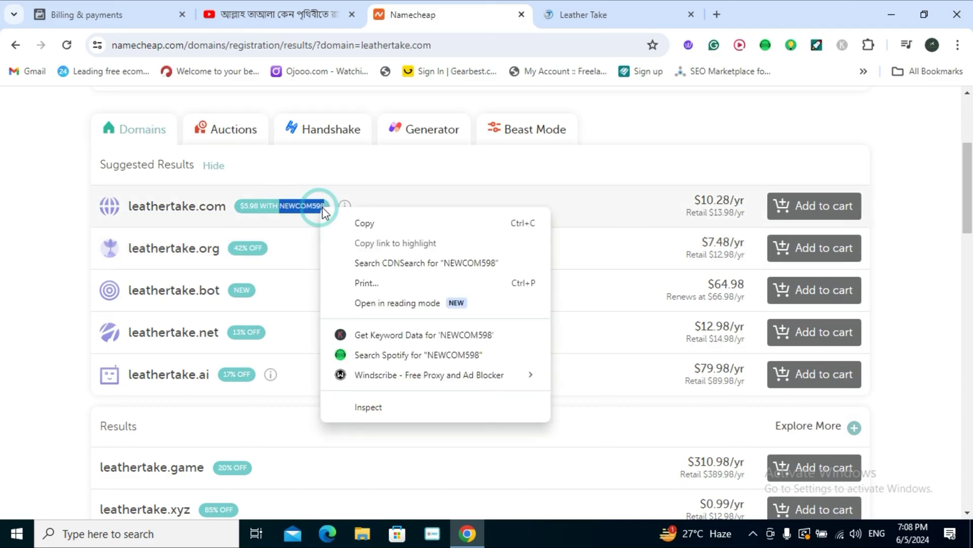
pyautogui.click(363, 221)
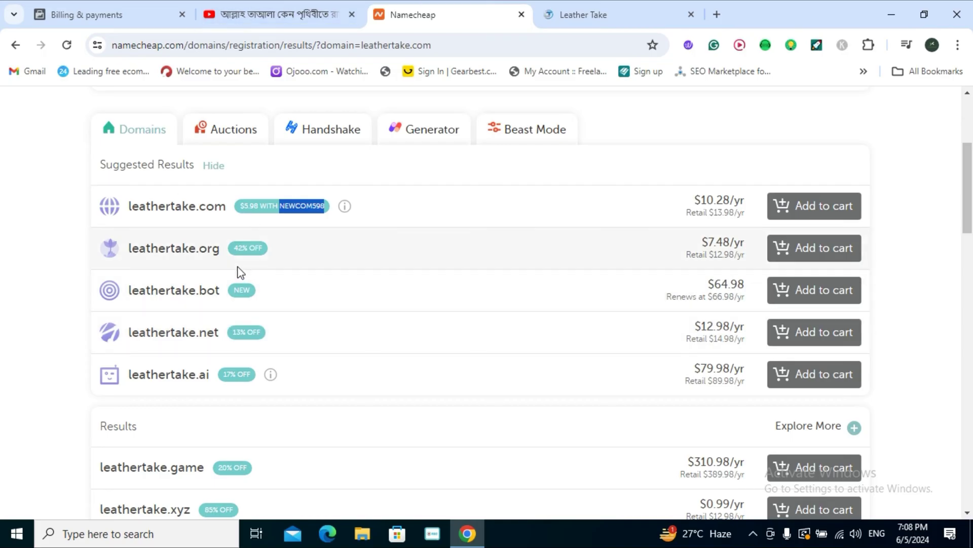
# Review the suggested domains and their prices, and add leathertake.com to the cart.
pyautogui.scroll(-5, 240, 273)
pyautogui.scroll(7, 222, 408)
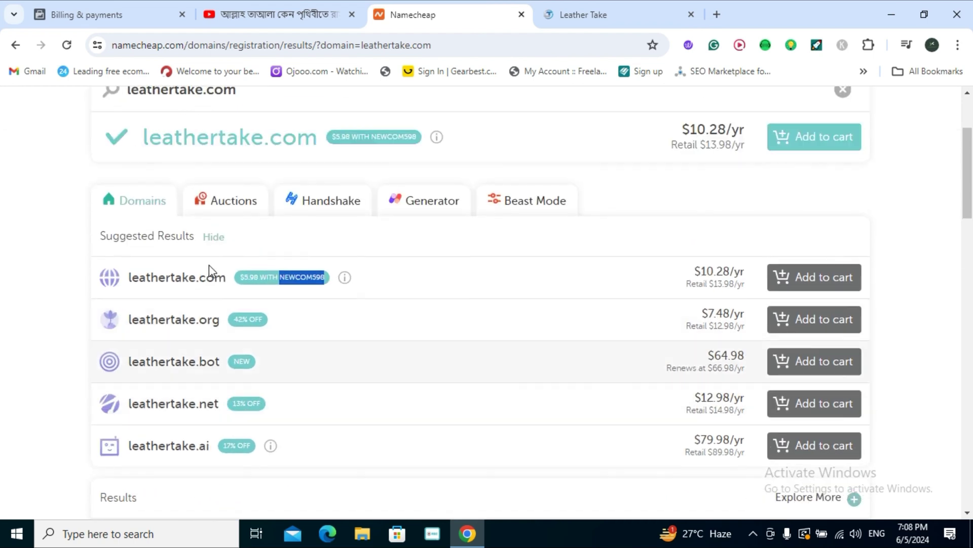
pyautogui.scroll(-8, 504, 442)
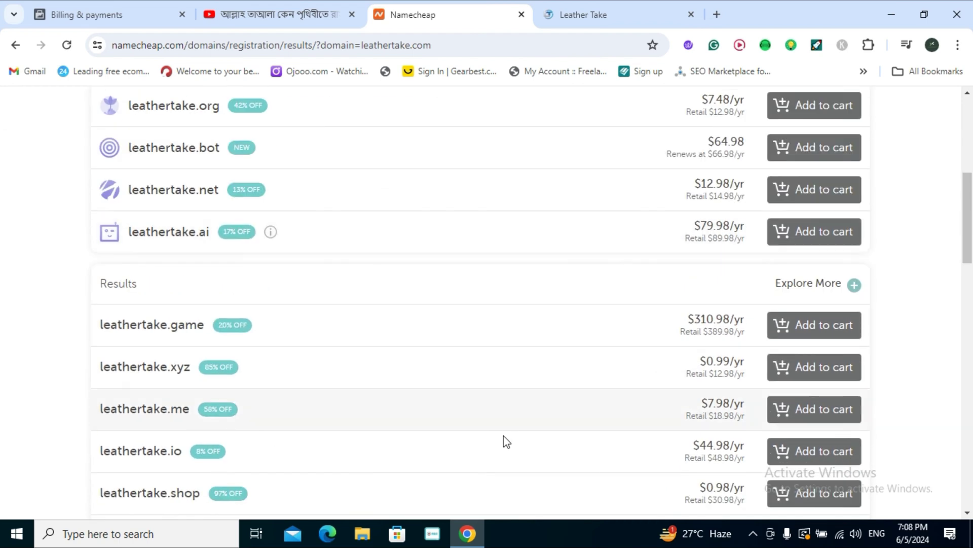
pyautogui.scroll(10, 319, 374)
pyautogui.doubleClick(322, 348)
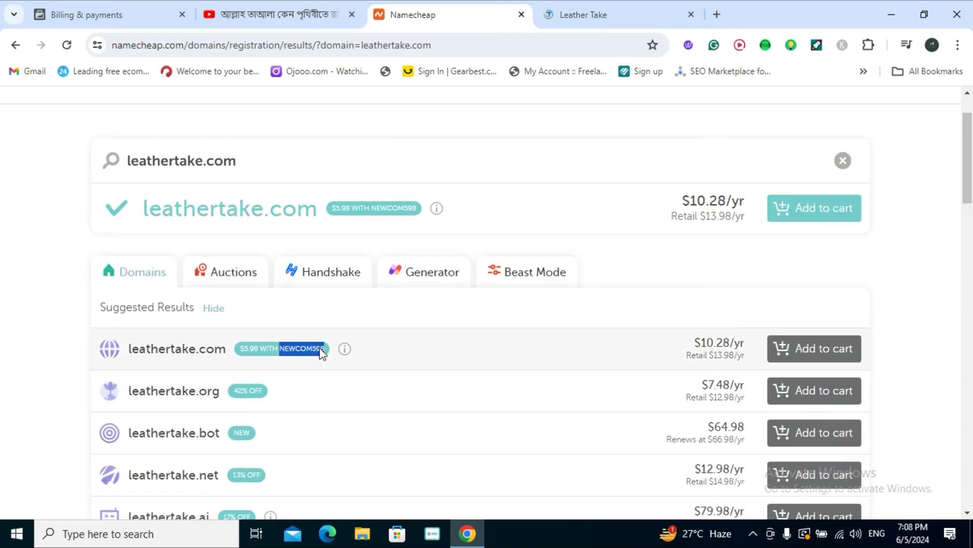
pyautogui.click(794, 357)
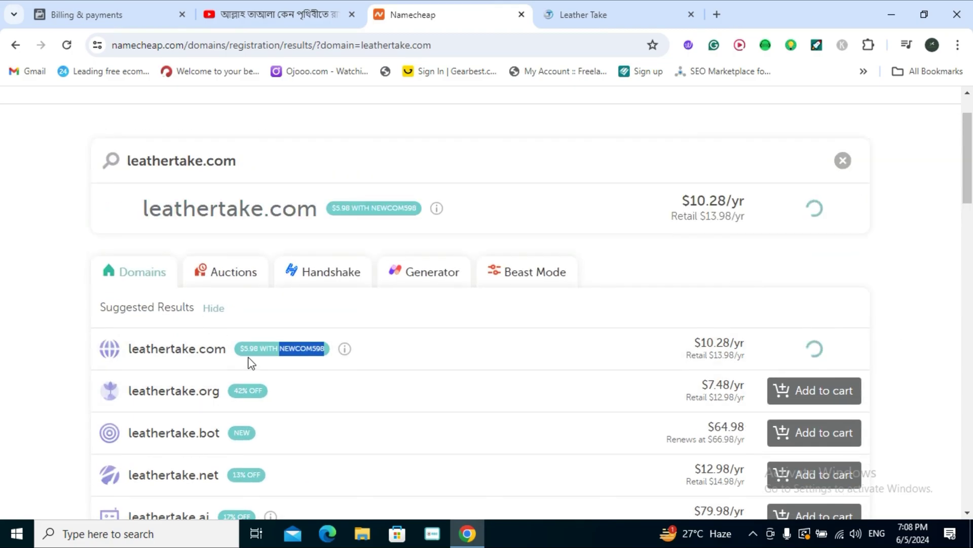
# Copy the promo code NEWCOM598 again and proceed to checkout with leathertake.com in the cart.
pyautogui.rightClick(287, 348)
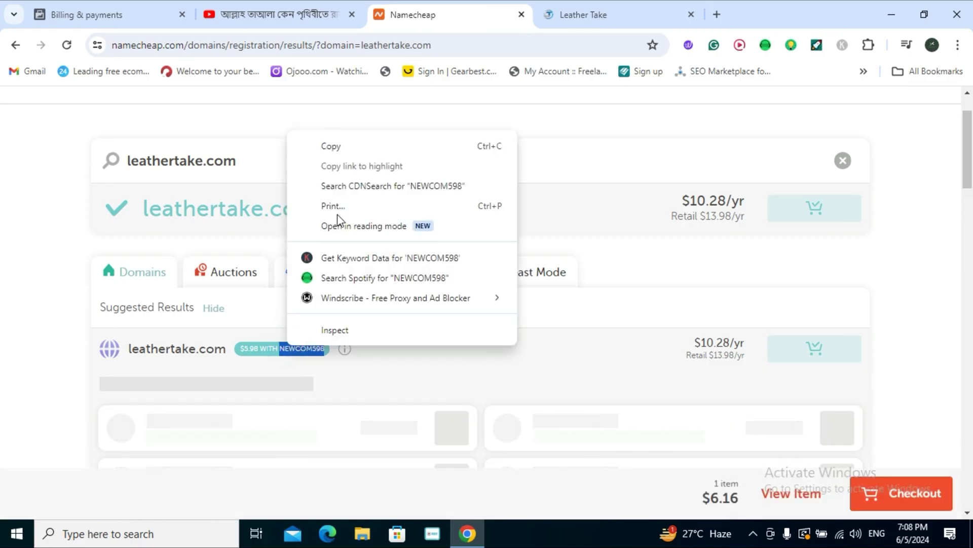
pyautogui.click(348, 147)
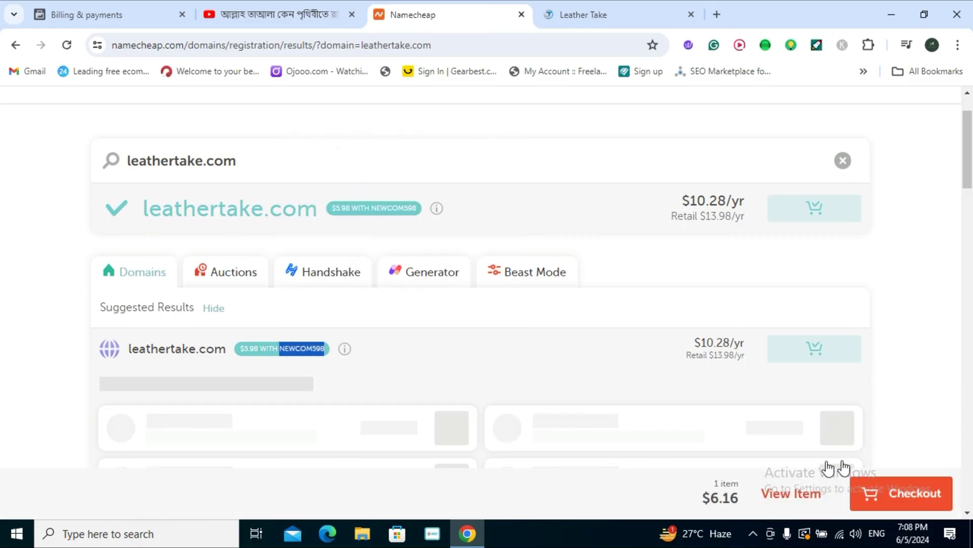
pyautogui.scroll(-5, 811, 456)
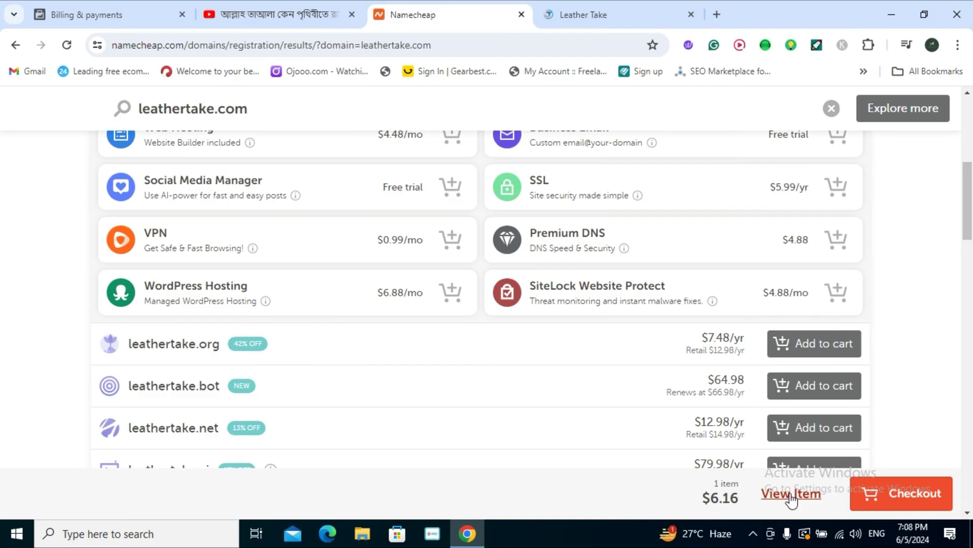
pyautogui.click(908, 491)
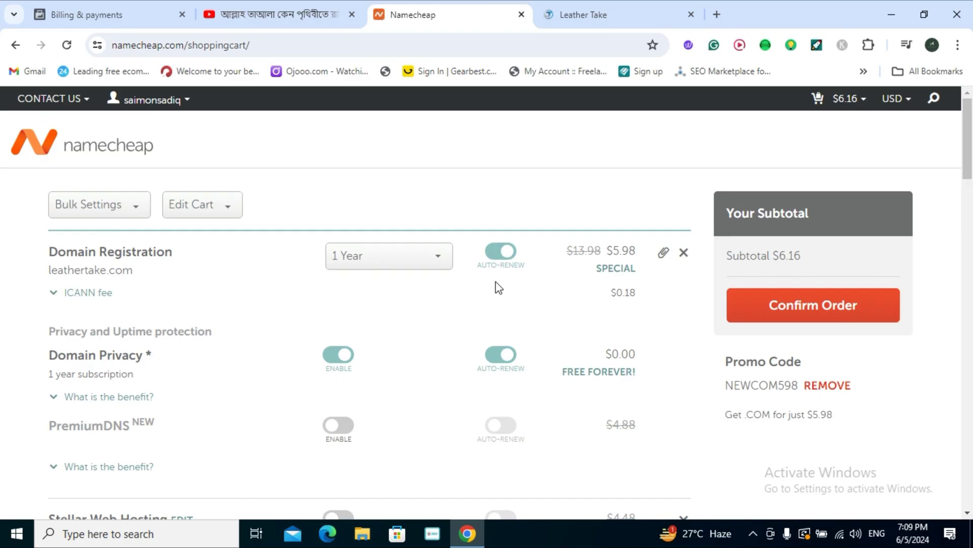
# Review the cart's leathertake.com registration price, domain privacy and optional add-ons, and confirm the order.
pyautogui.scroll(-3, 309, 295)
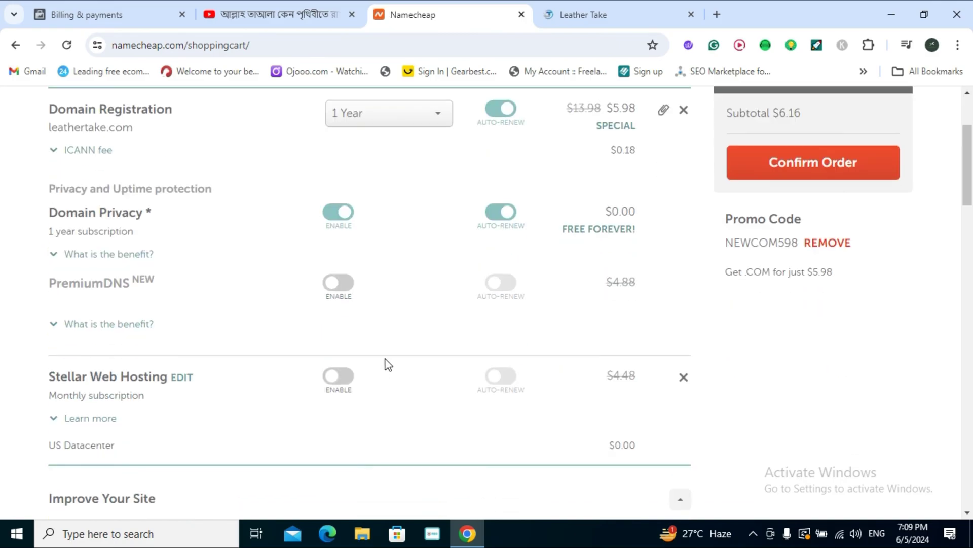
pyautogui.scroll(1, 383, 369)
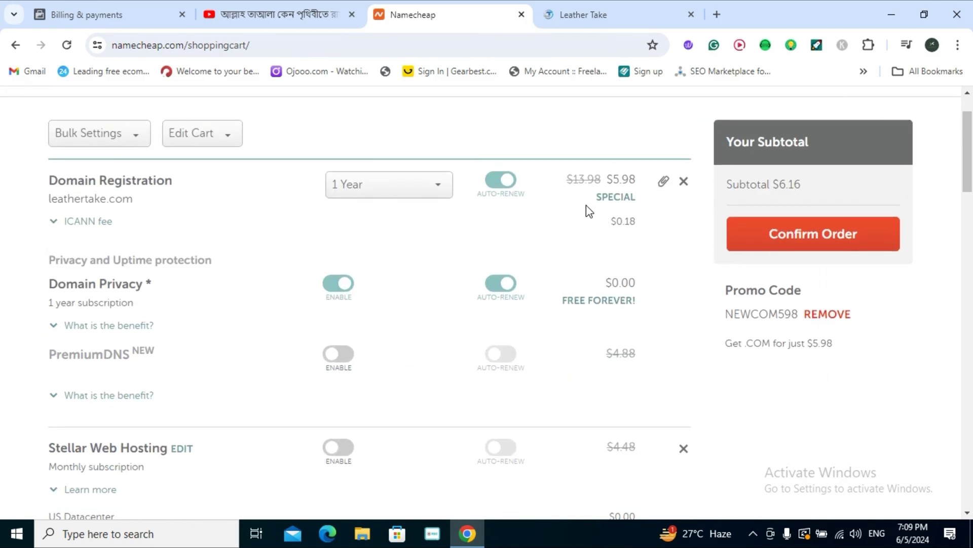
pyautogui.moveTo(608, 178); pyautogui.dragTo(636, 174)
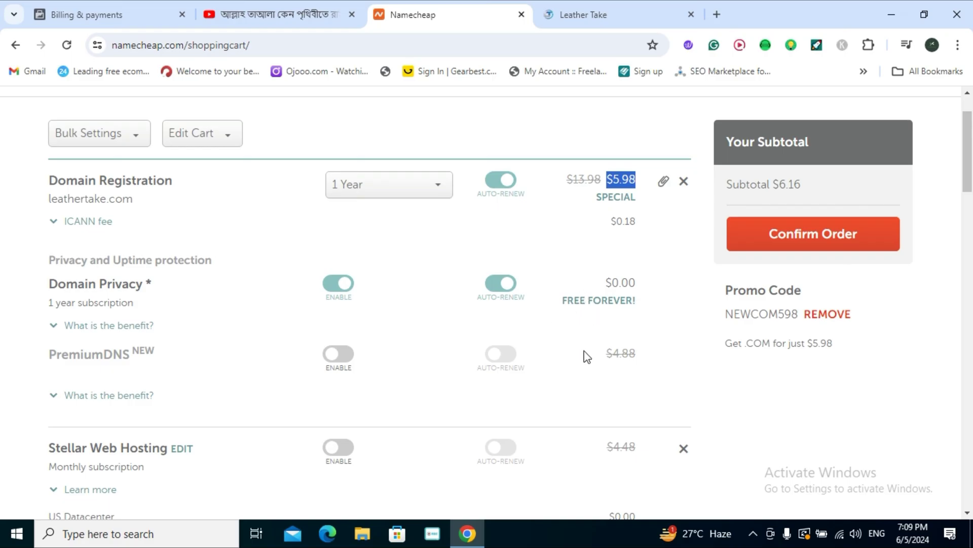
pyautogui.scroll(-4, 365, 341)
pyautogui.scroll(4, 355, 340)
pyautogui.scroll(-3, 208, 360)
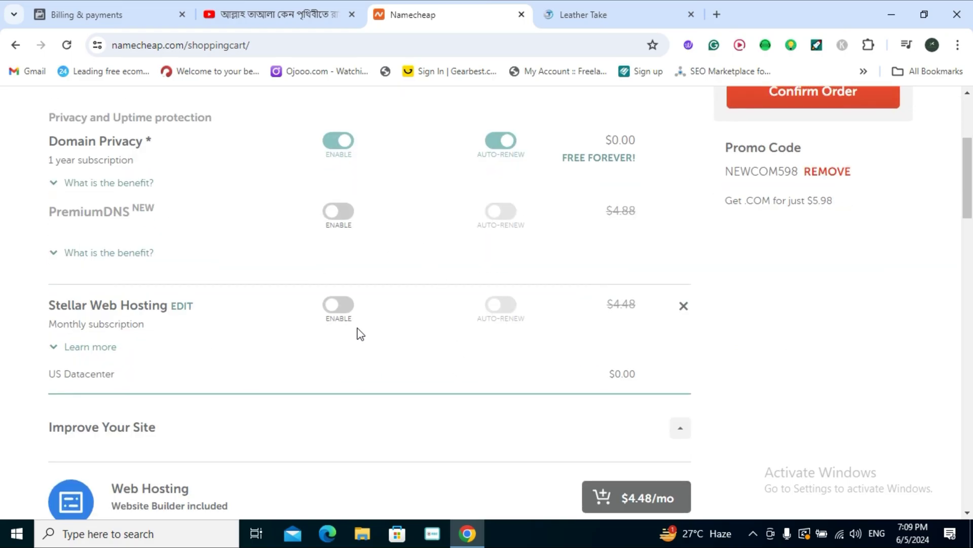
pyautogui.scroll(-1, 363, 309)
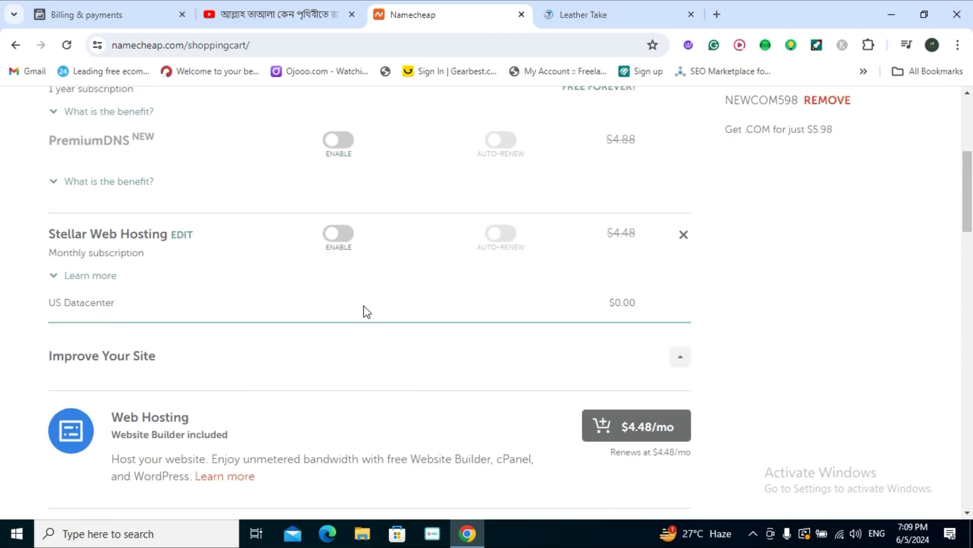
pyautogui.scroll(-5, 364, 310)
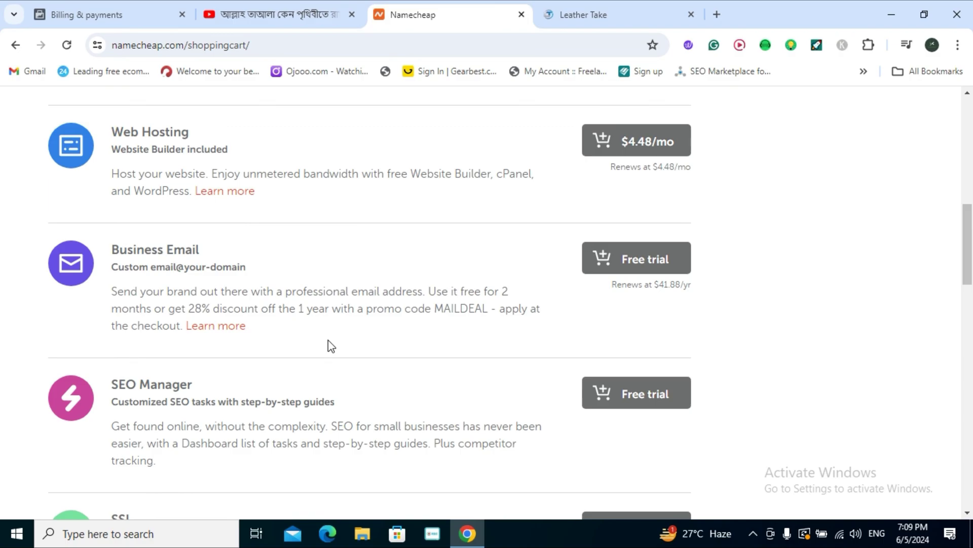
pyautogui.scroll(-15, 358, 299)
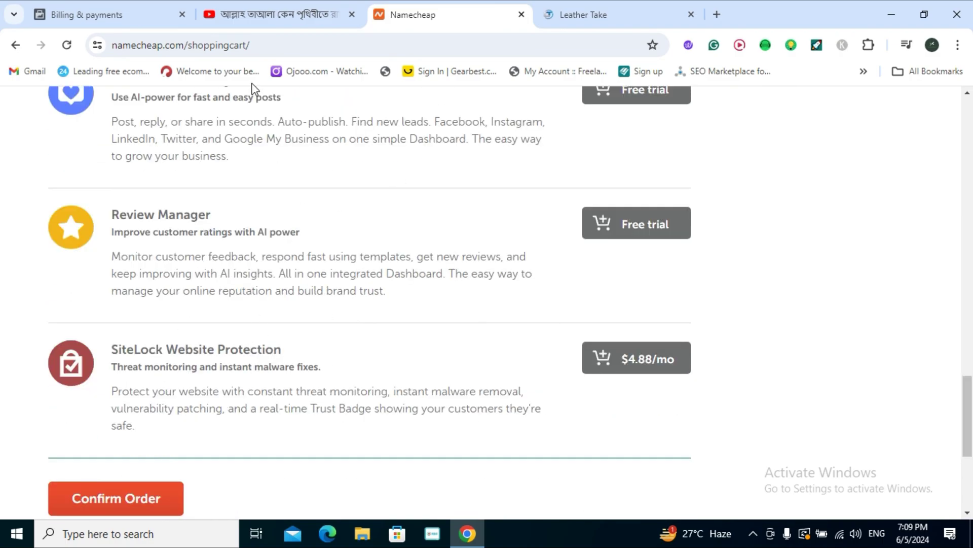
pyautogui.scroll(20, 358, 336)
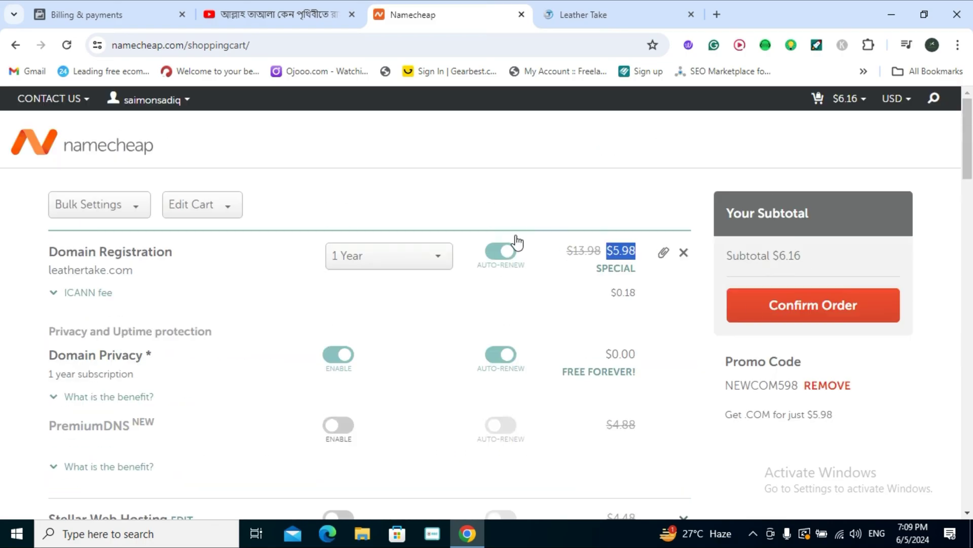
pyautogui.click(775, 303)
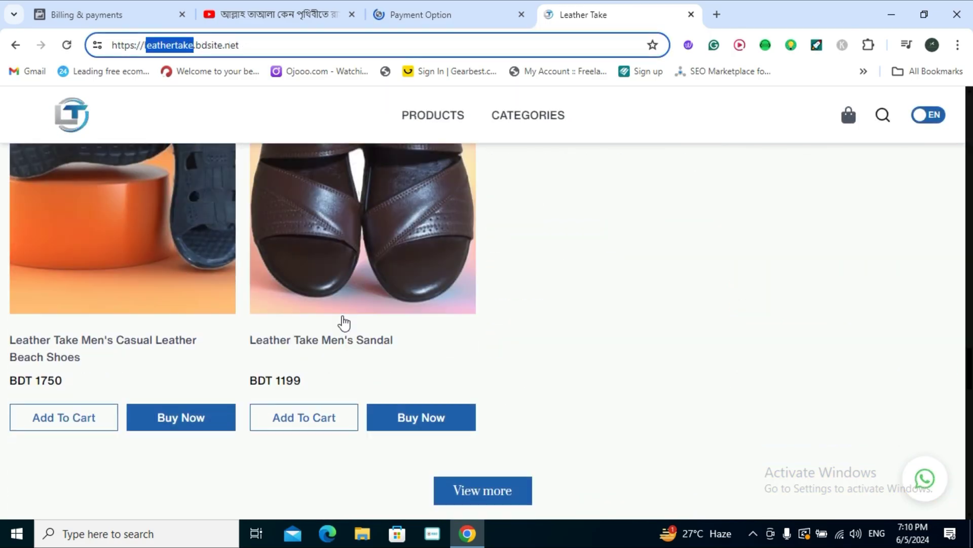
# Look through the categories and product listings on the Leather Take store, and return to the Namecheap payment page.
pyautogui.scroll(-10, 345, 323)
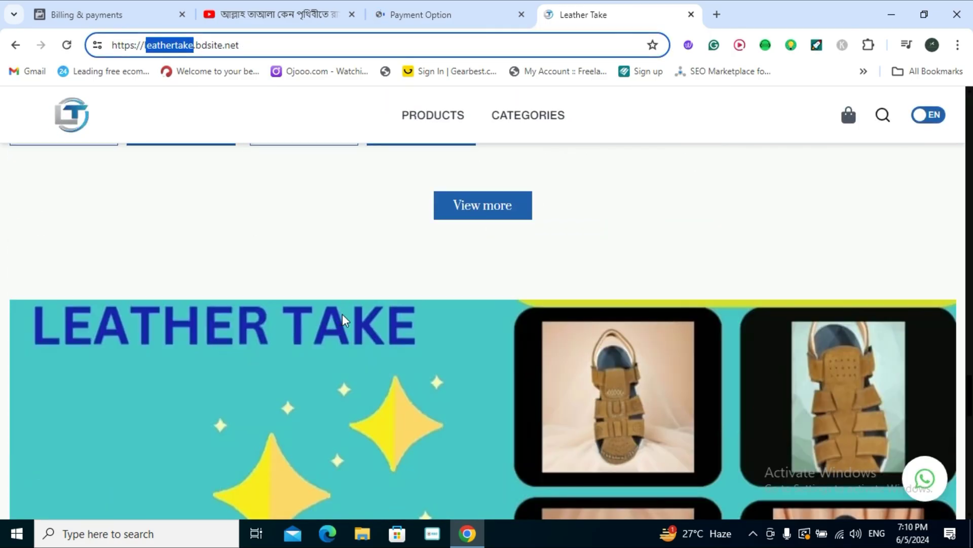
pyautogui.scroll(-10, 235, 376)
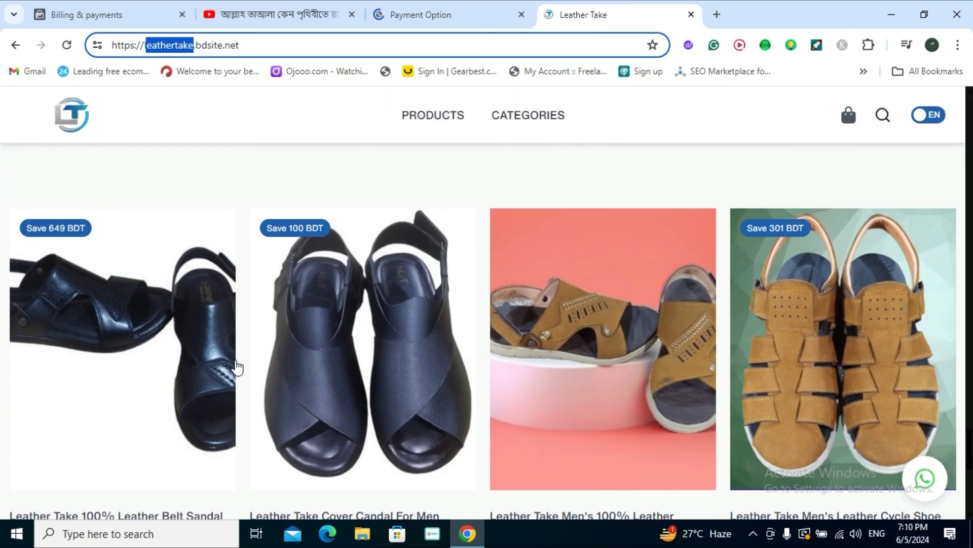
pyautogui.scroll(-5, 233, 375)
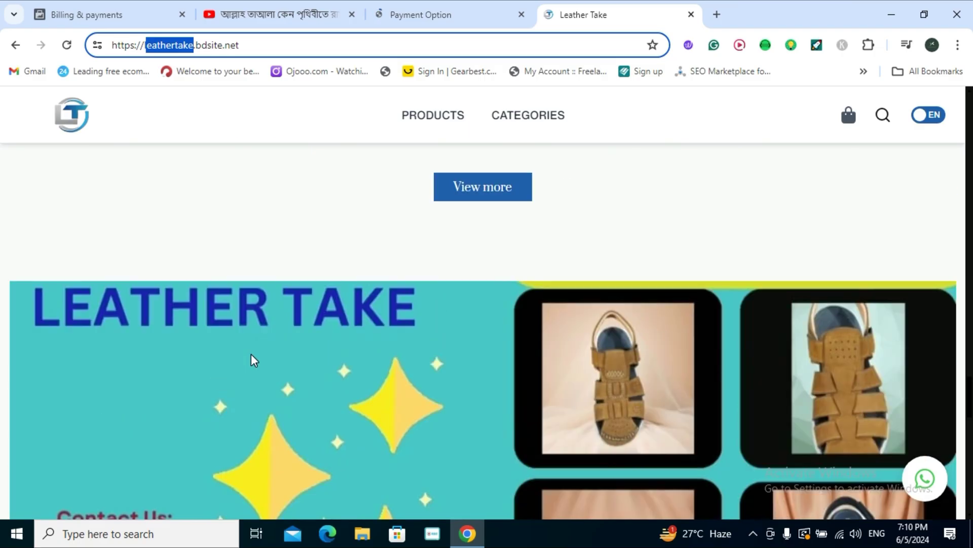
pyautogui.scroll(15, 235, 350)
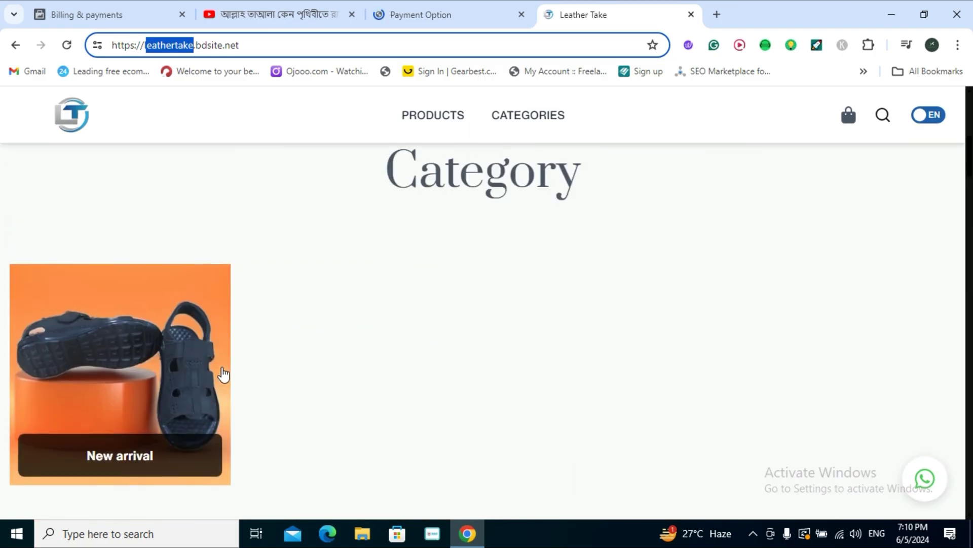
pyautogui.scroll(-15, 224, 357)
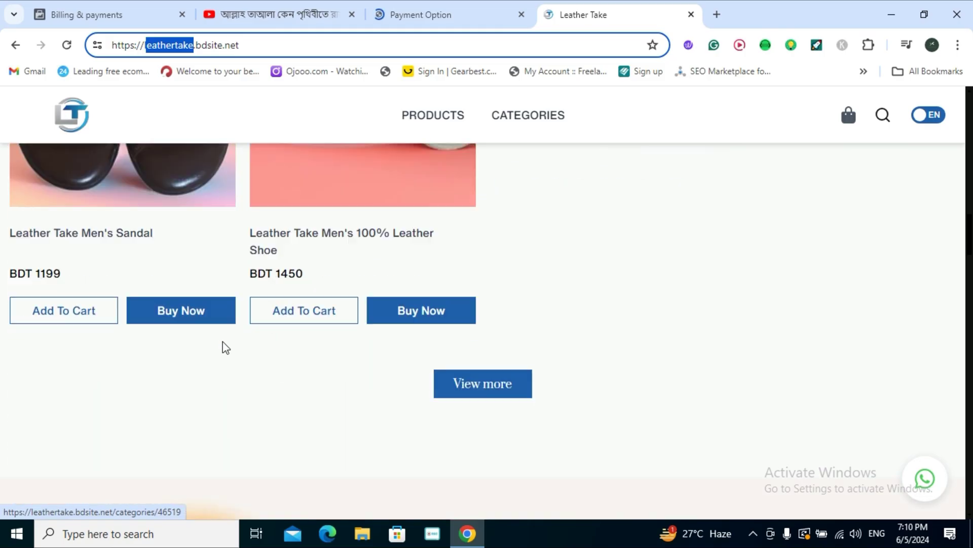
pyautogui.scroll(-10, 226, 348)
pyautogui.scroll(-3, 434, 358)
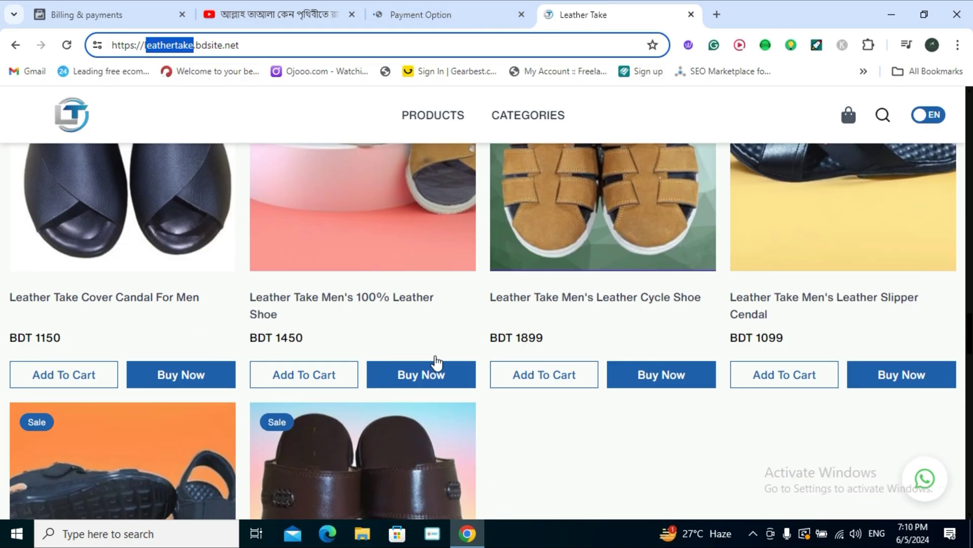
pyautogui.scroll(3, 430, 354)
pyautogui.click(431, 12)
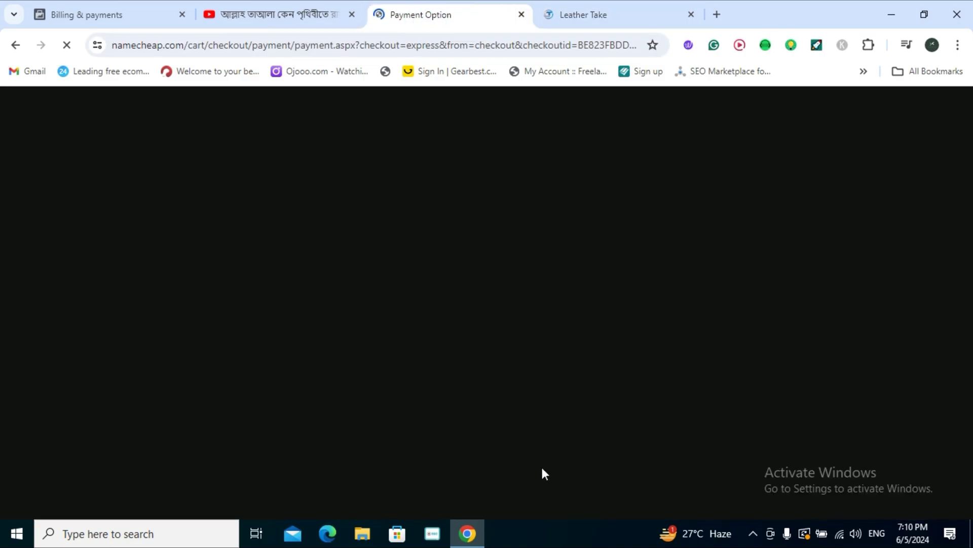
# Go to the card section of the payment options and activate its card detail fields for entry.
pyautogui.scroll(-4, 334, 392)
pyautogui.scroll(3, 326, 348)
pyautogui.scroll(-3, 319, 353)
pyautogui.click(311, 281)
pyautogui.click(311, 280)
pyautogui.click(301, 186)
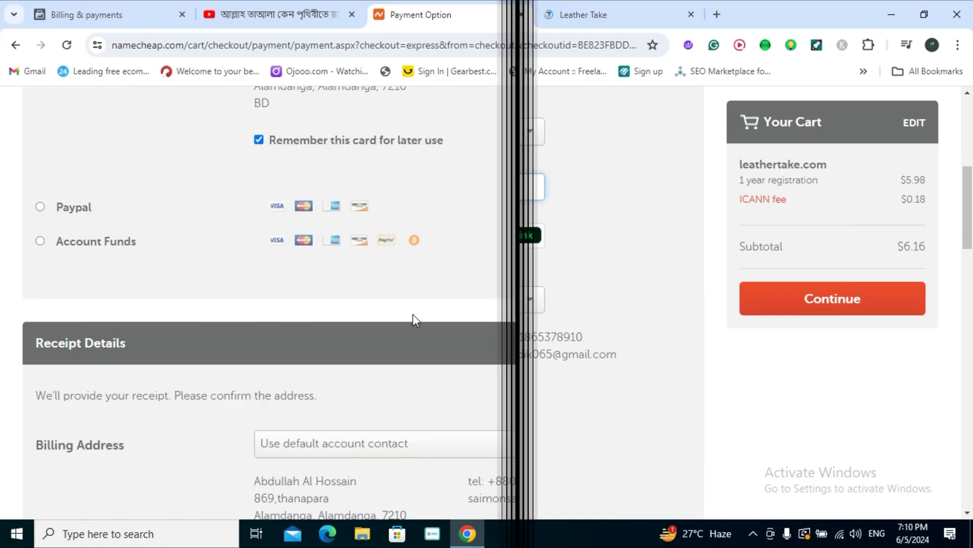
# Check the receipt address and the auto-renewal settings for leathertake.com, and continue to the order review.
pyautogui.scroll(-4, 401, 317)
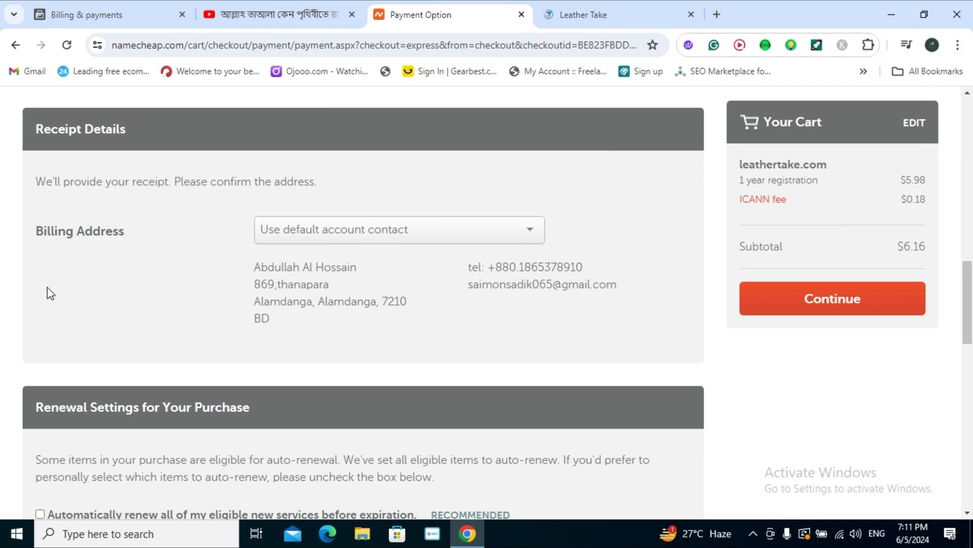
pyautogui.scroll(-3, 326, 430)
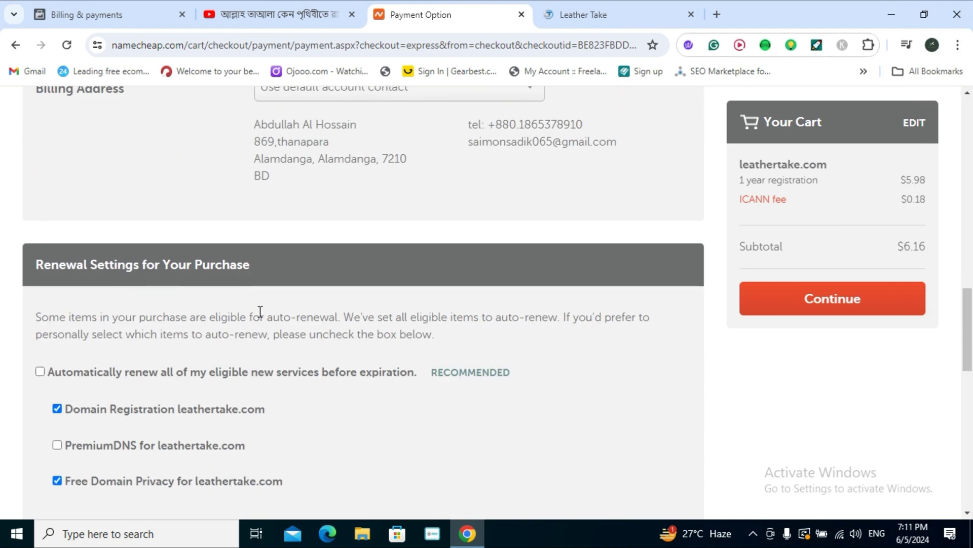
pyautogui.scroll(3, 265, 291)
pyautogui.scroll(-3, 320, 283)
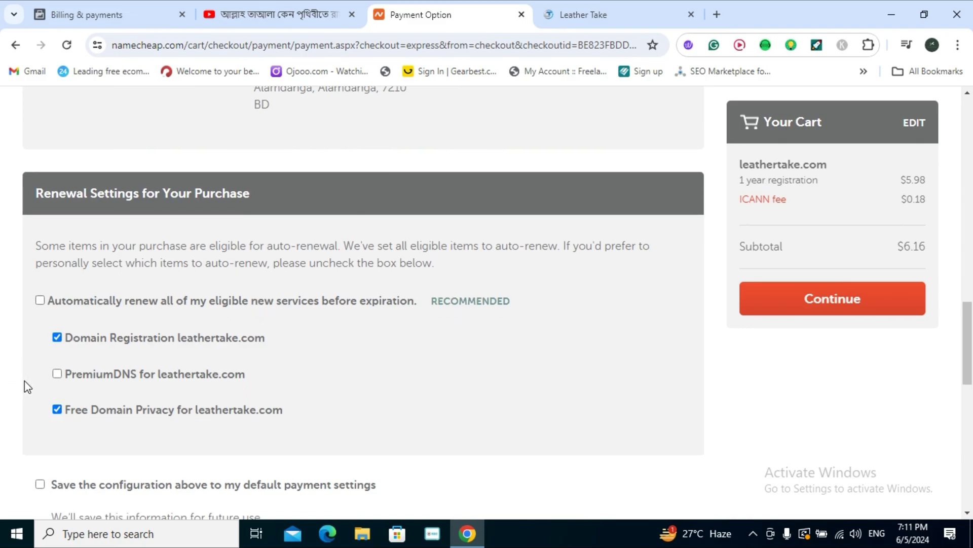
pyautogui.scroll(-3, 183, 393)
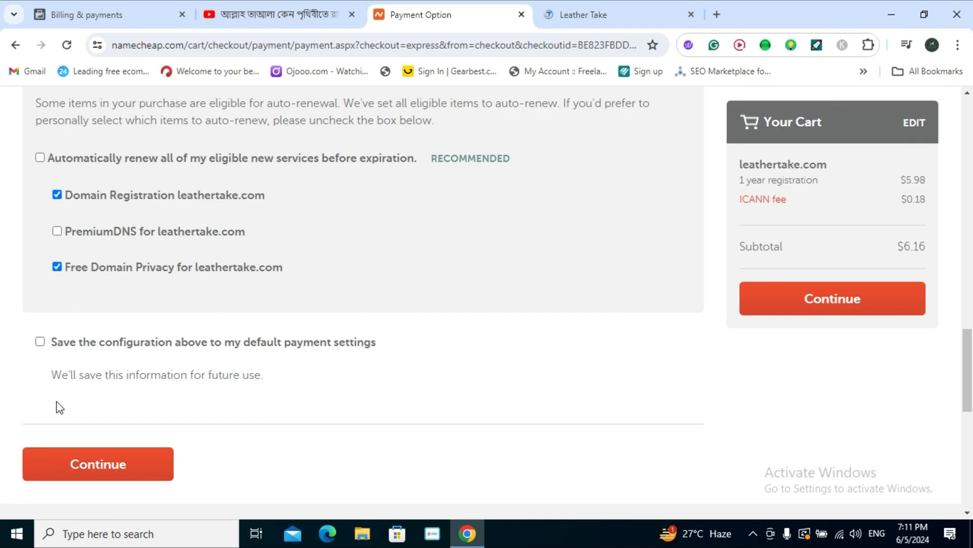
pyautogui.scroll(7, 174, 400)
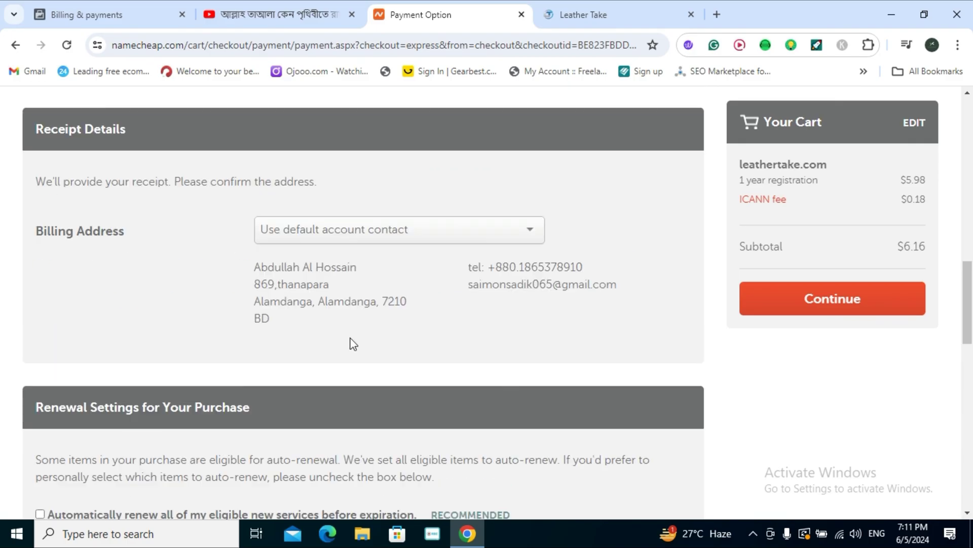
pyautogui.click(819, 304)
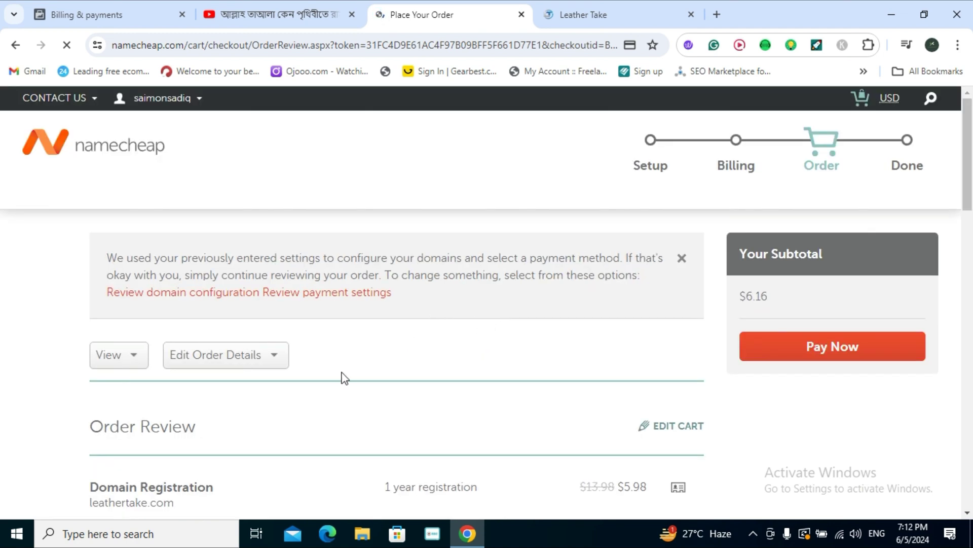
# Review the leathertake.com order items and the payment method, and submit the payment.
pyautogui.scroll(-4, 307, 379)
pyautogui.scroll(-8, 307, 372)
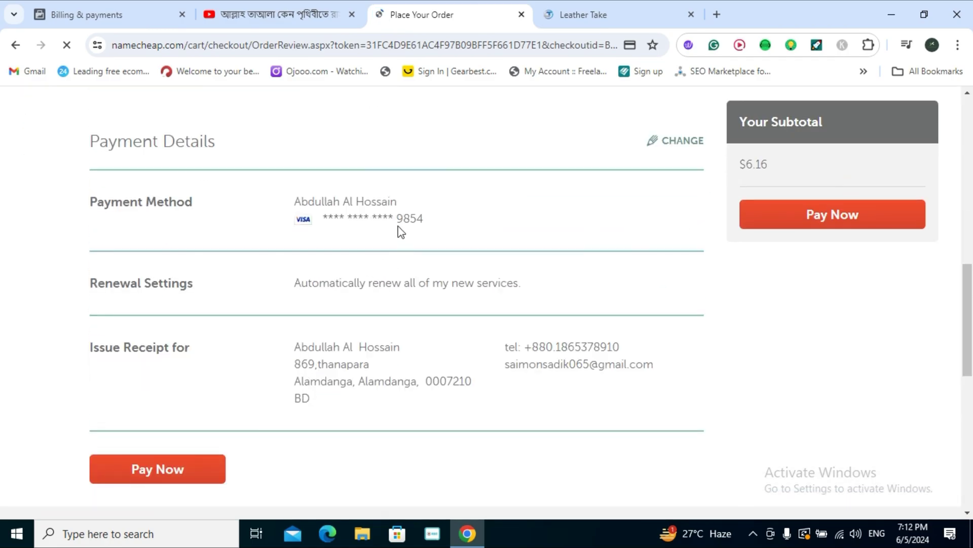
pyautogui.moveTo(394, 218); pyautogui.dragTo(424, 229)
pyautogui.click(440, 212)
pyautogui.scroll(4, 218, 319)
pyautogui.scroll(1, 233, 319)
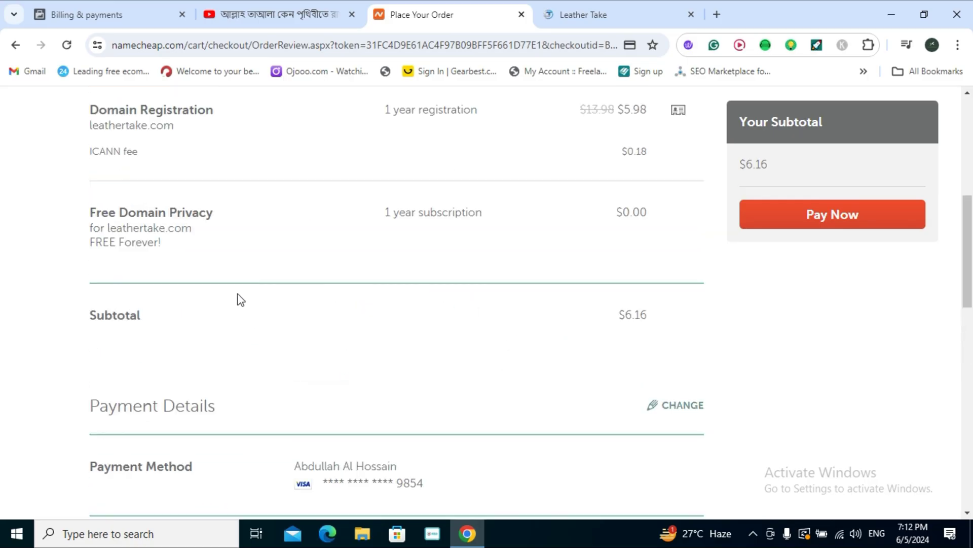
pyautogui.scroll(-7, 374, 297)
pyautogui.scroll(7, 362, 294)
pyautogui.click(835, 215)
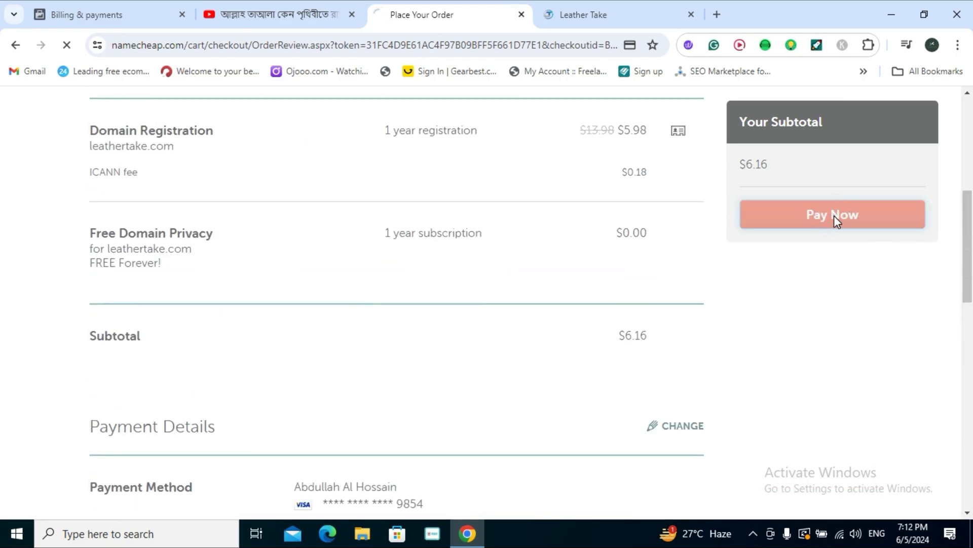